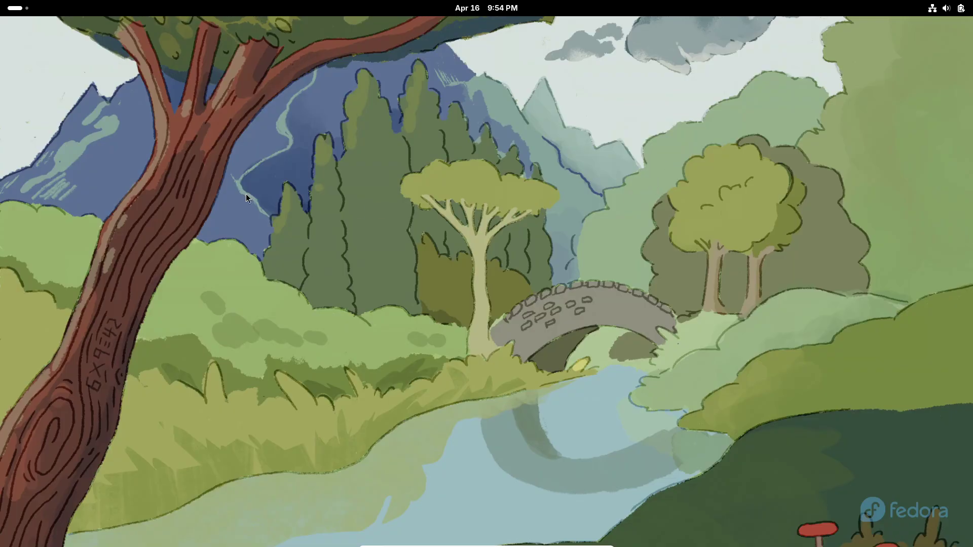
Step: Launch the terminal from the app grid, run screenfetch, then close the terminal
{"action": "left_click", "coordinate": [29, 8]}
{"action": "left_click", "coordinate": [608, 516]}
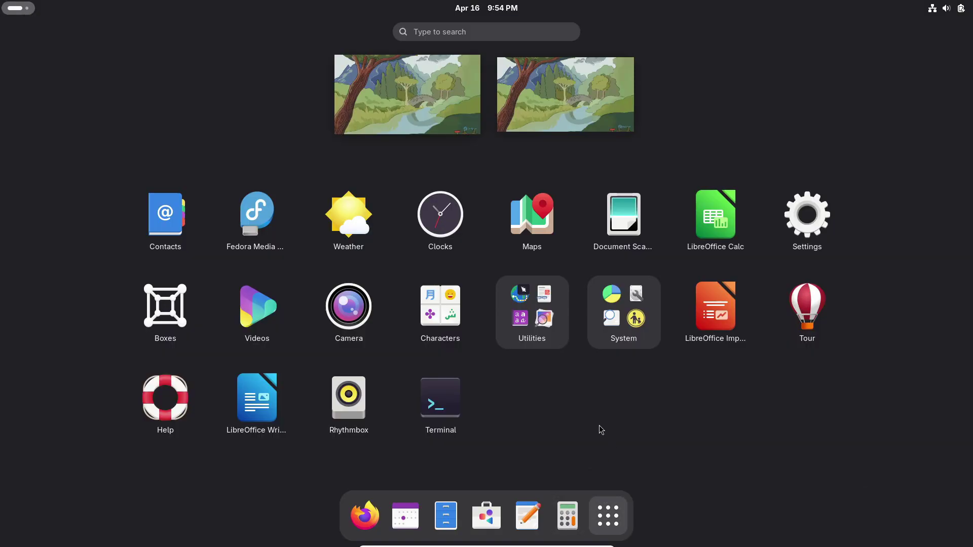
{"action": "left_click", "coordinate": [451, 389]}
{"action": "left_click_drag", "start_coordinate": [386, 160], "coordinate": [229, 115]}
{"action": "type", "text": "screenfetch"}
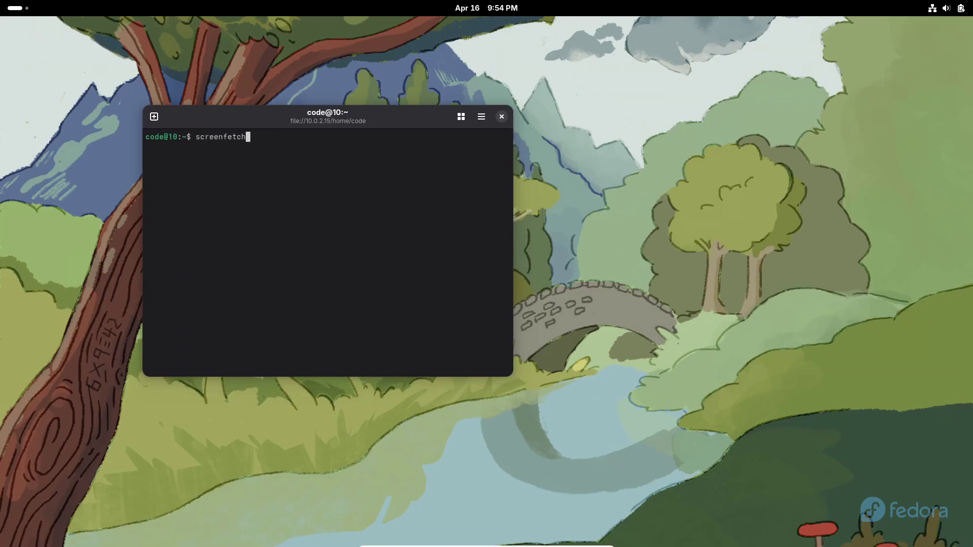
{"action": "key", "text": "Return"}
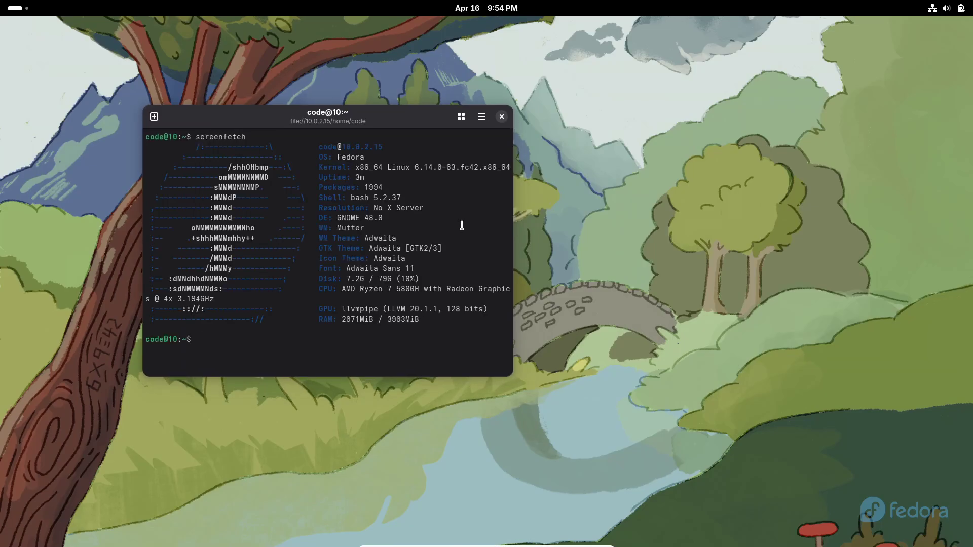
{"action": "left_click", "coordinate": [498, 118]}
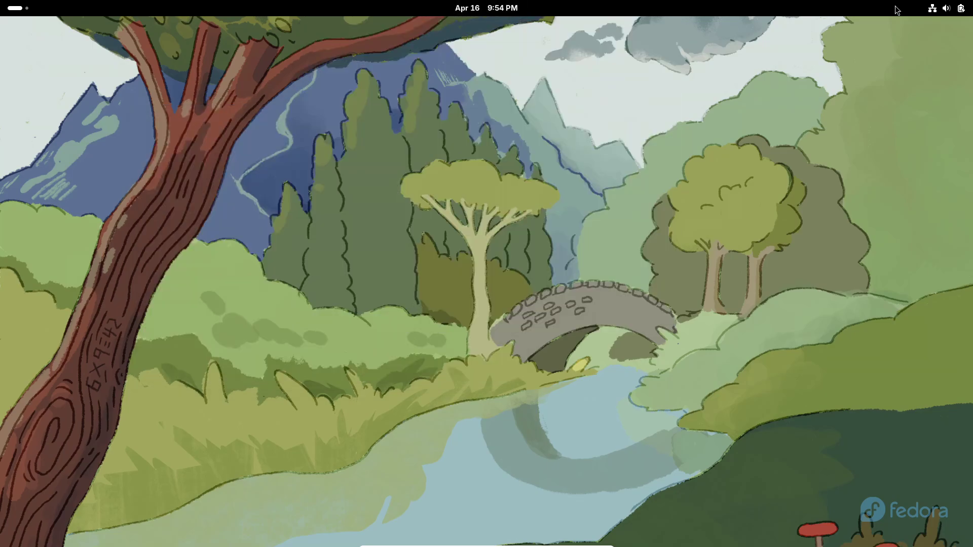
Step: Open Settings and show the full system details on the System > About page
{"action": "left_click", "coordinate": [946, 8]}
{"action": "left_click", "coordinate": [900, 39]}
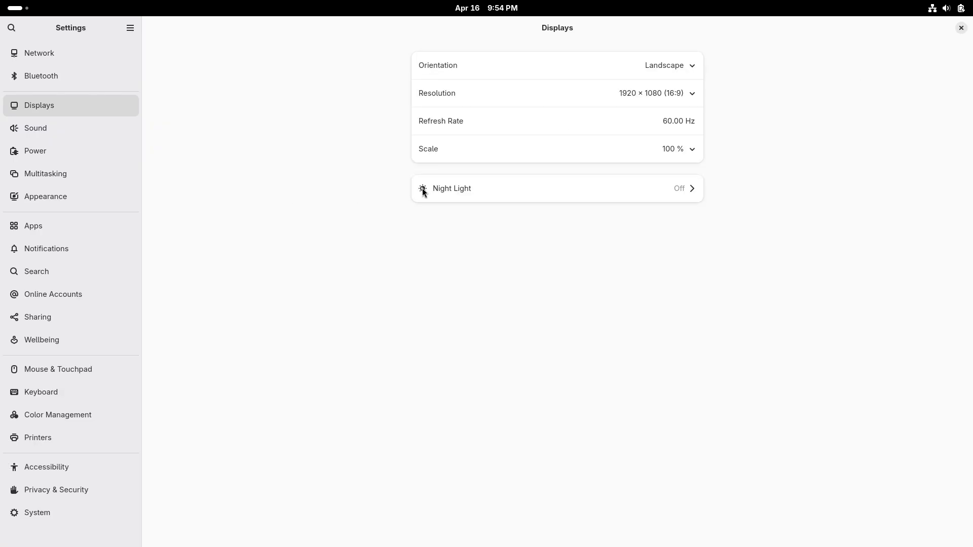
{"action": "left_click", "coordinate": [99, 513]}
{"action": "left_click", "coordinate": [531, 205]}
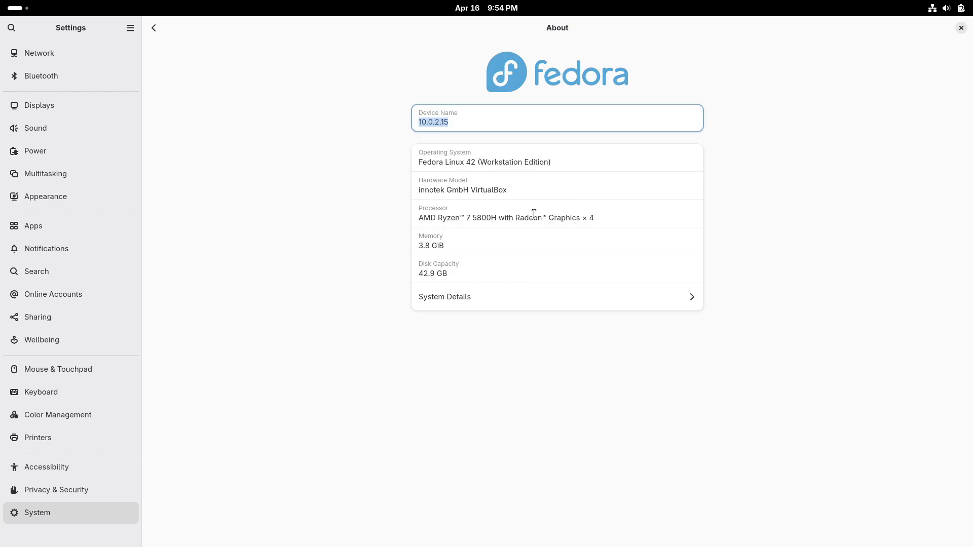
{"action": "left_click", "coordinate": [470, 294]}
Step: Select the OS name, GNOME version 48 and kernel version, then close Settings
{"action": "left_click_drag", "start_coordinate": [511, 239], "coordinate": [626, 238]}
{"action": "double_click", "coordinate": [511, 284]}
{"action": "left_click_drag", "start_coordinate": [511, 238], "coordinate": [589, 238]}
{"action": "left_click_drag", "start_coordinate": [554, 351], "coordinate": [615, 354]}
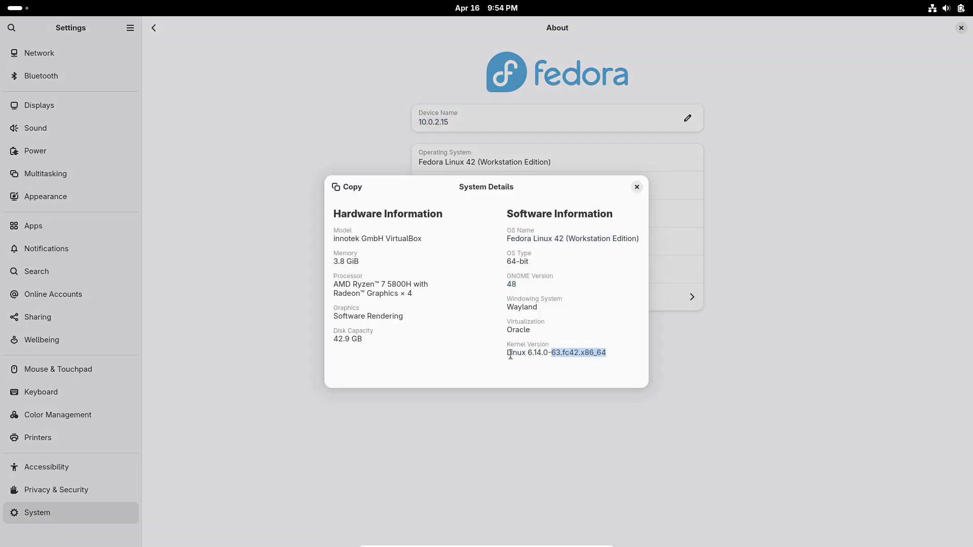
{"action": "triple_click", "coordinate": [508, 352]}
{"action": "left_click_drag", "start_coordinate": [507, 284], "coordinate": [518, 285]}
{"action": "left_click_drag", "start_coordinate": [531, 238], "coordinate": [641, 237]}
{"action": "key", "text": "Escape"}
{"action": "left_click", "coordinate": [961, 28]}
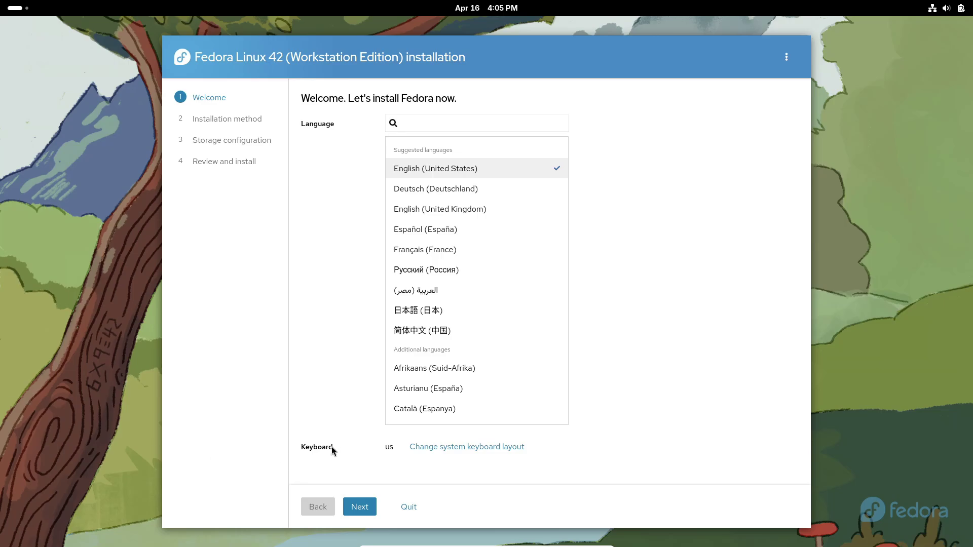
Step: Accept the default installation method and storage, then erase the disk and install Fedora
{"action": "left_click", "coordinate": [360, 508]}
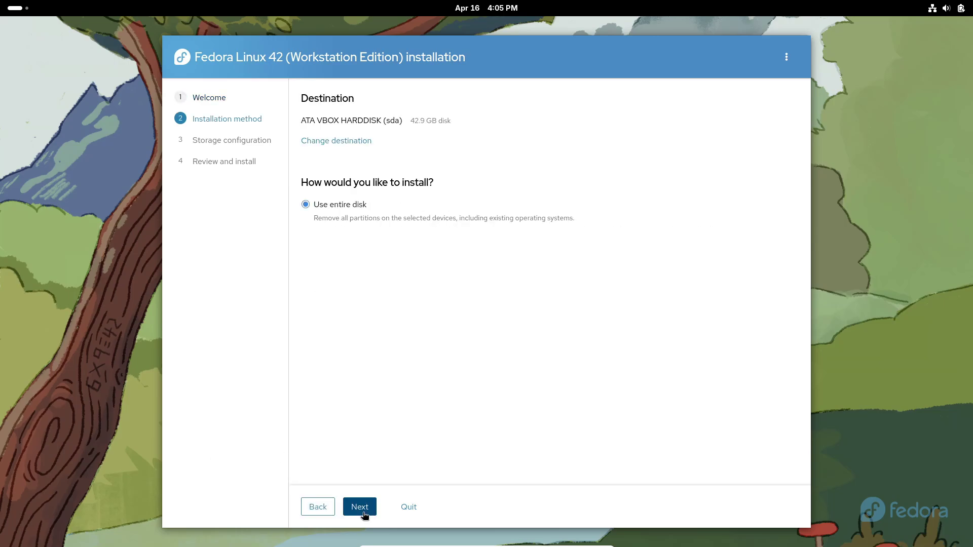
{"action": "left_click", "coordinate": [363, 512]}
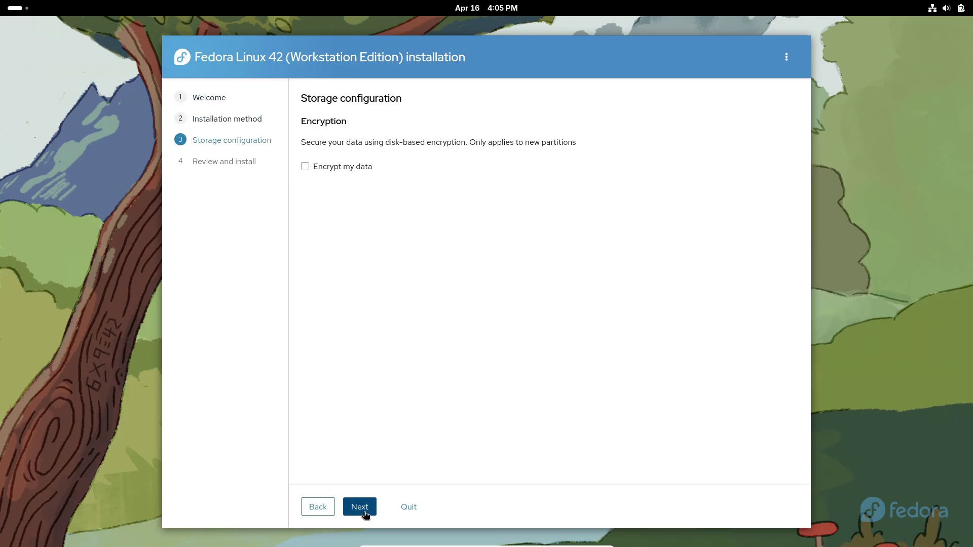
{"action": "left_click", "coordinate": [365, 513]}
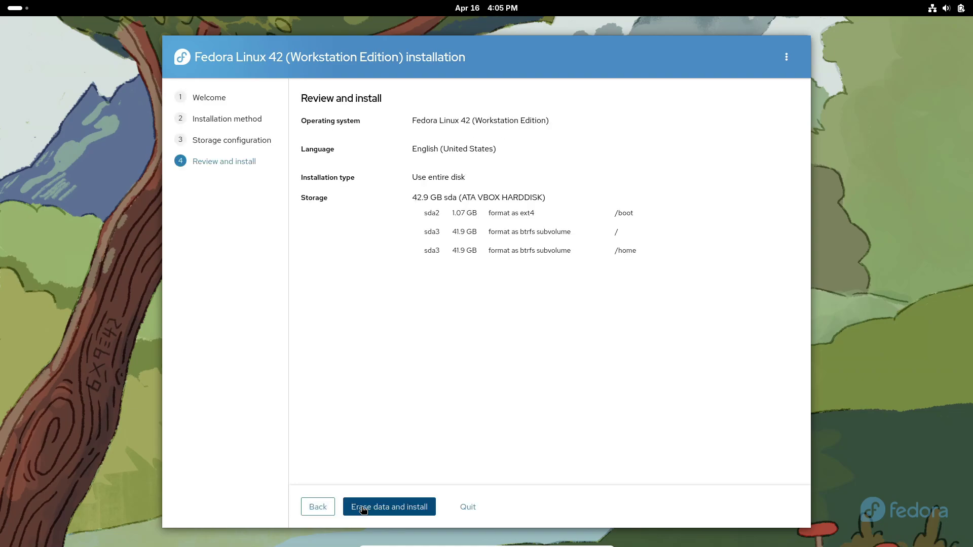
{"action": "left_click", "coordinate": [404, 507]}
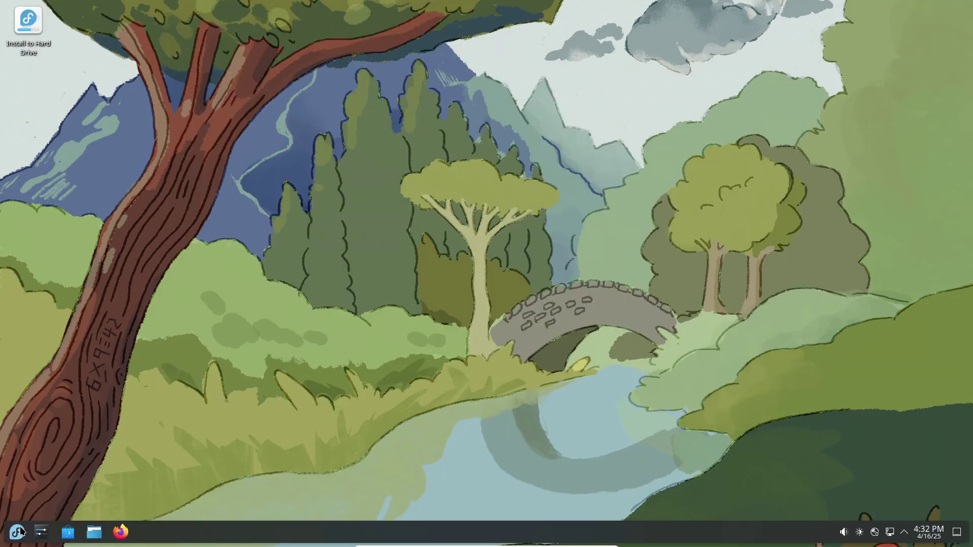
{"action": "left_click", "coordinate": [16, 531]}
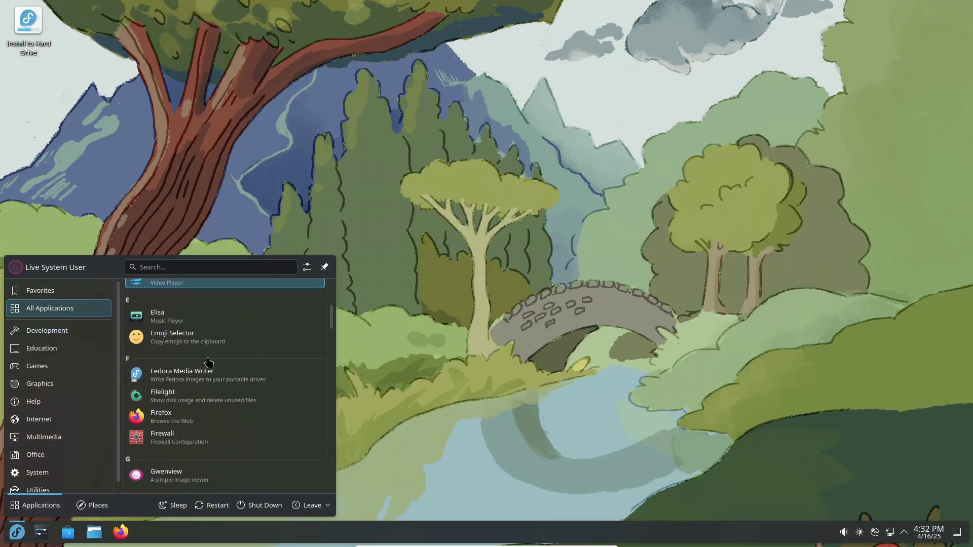
{"action": "mouse_move", "coordinate": [65, 354]}
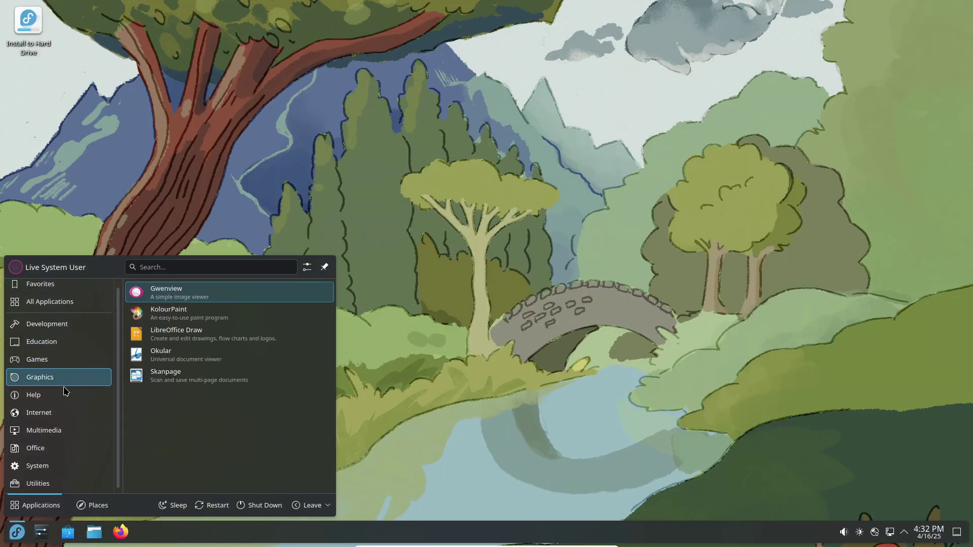
{"action": "mouse_move", "coordinate": [64, 409]}
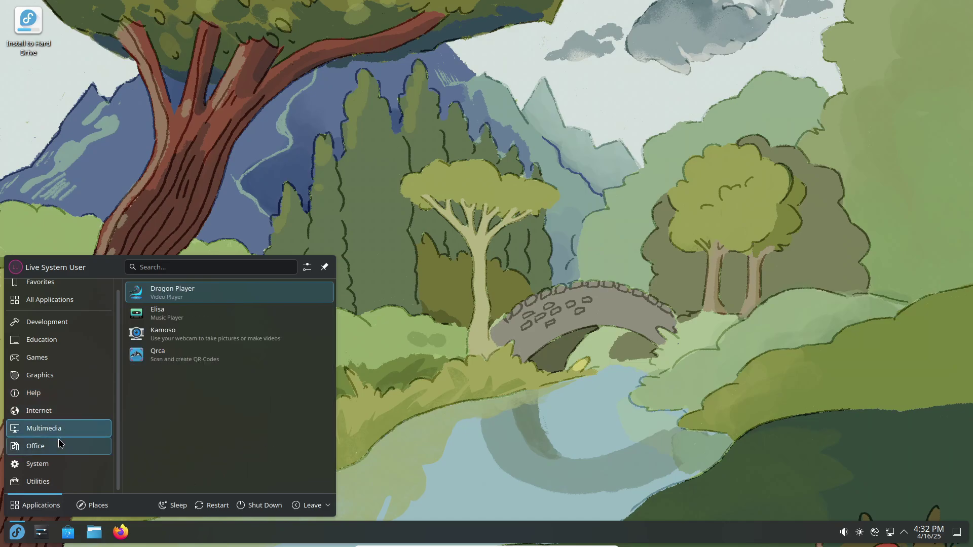
{"action": "mouse_move", "coordinate": [58, 467]}
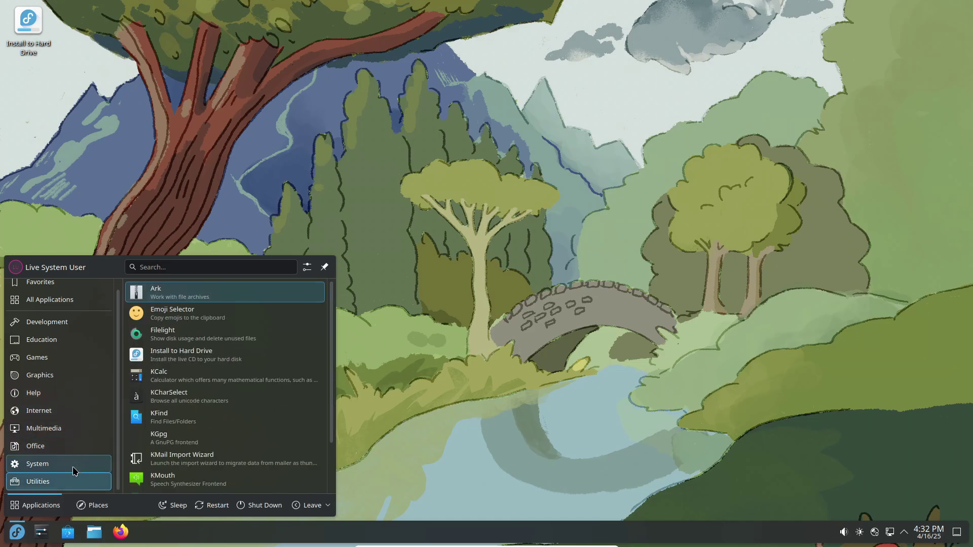
{"action": "left_click", "coordinate": [306, 268]}
{"action": "left_click", "coordinate": [662, 125]}
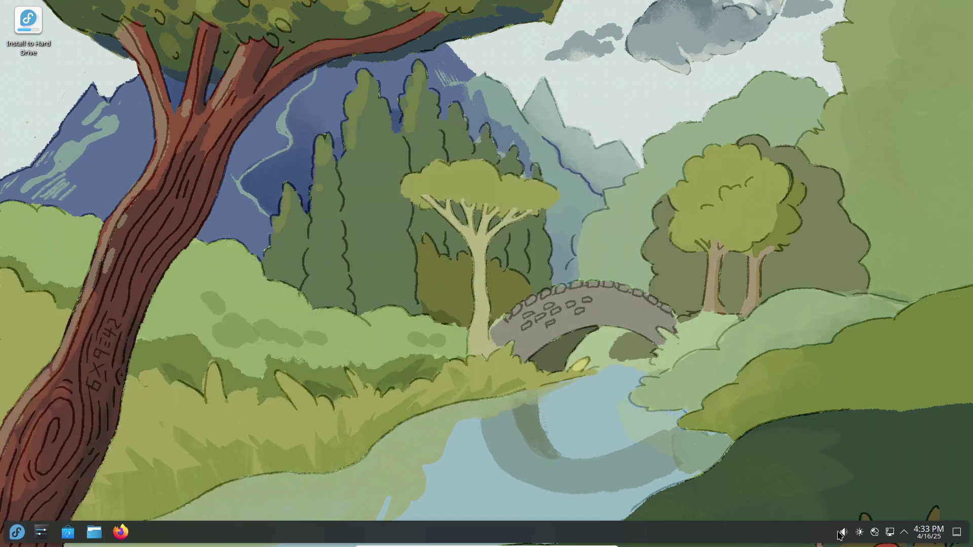
{"action": "left_click", "coordinate": [859, 532]}
{"action": "left_click", "coordinate": [928, 536]}
{"action": "left_click", "coordinate": [666, 456]}
{"action": "left_click_drag", "start_coordinate": [41, 532], "coordinate": [127, 413]}
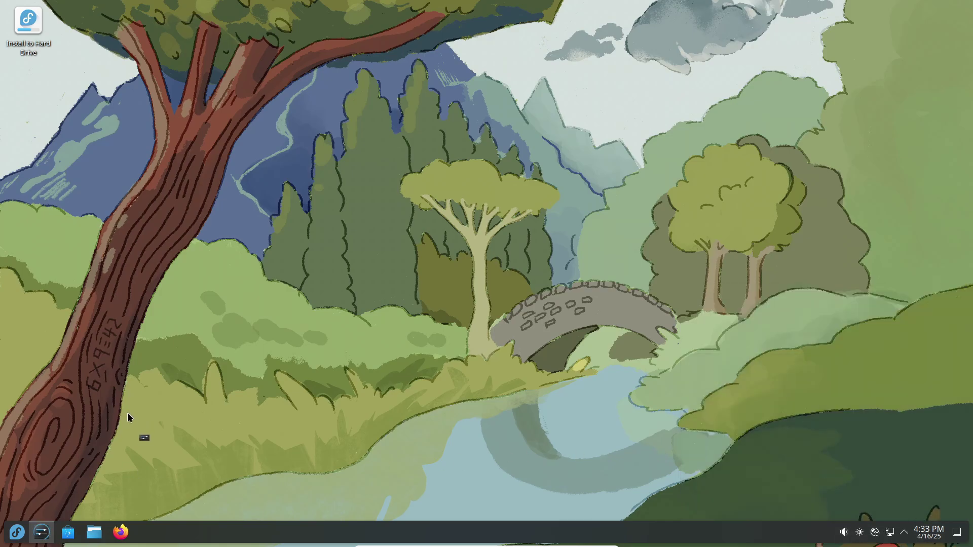
Step: On About this System, select the kernel, Frameworks and Qt 6.8.2 versions, then close System Settings
{"action": "scroll", "coordinate": [305, 315], "scroll_direction": "down", "scroll_amount": 5}
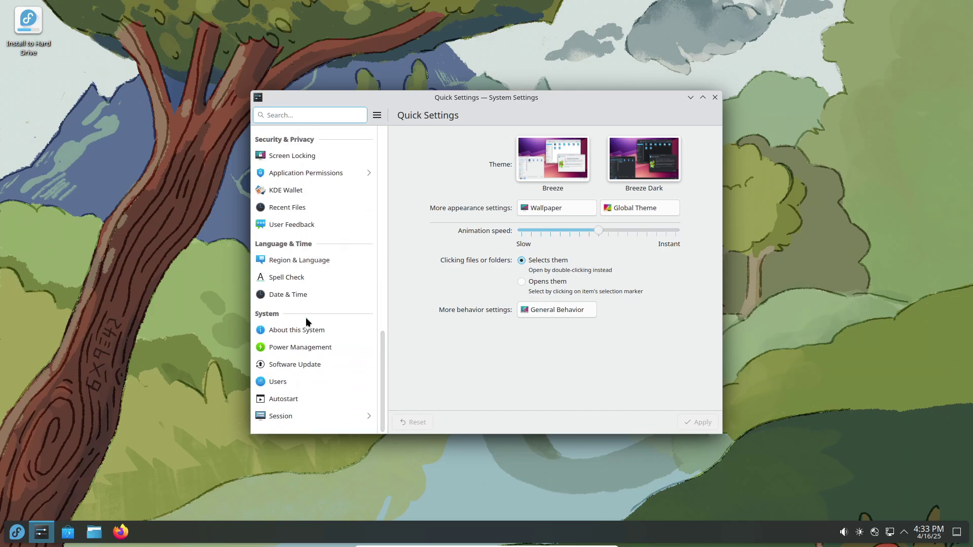
{"action": "left_click", "coordinate": [305, 330]}
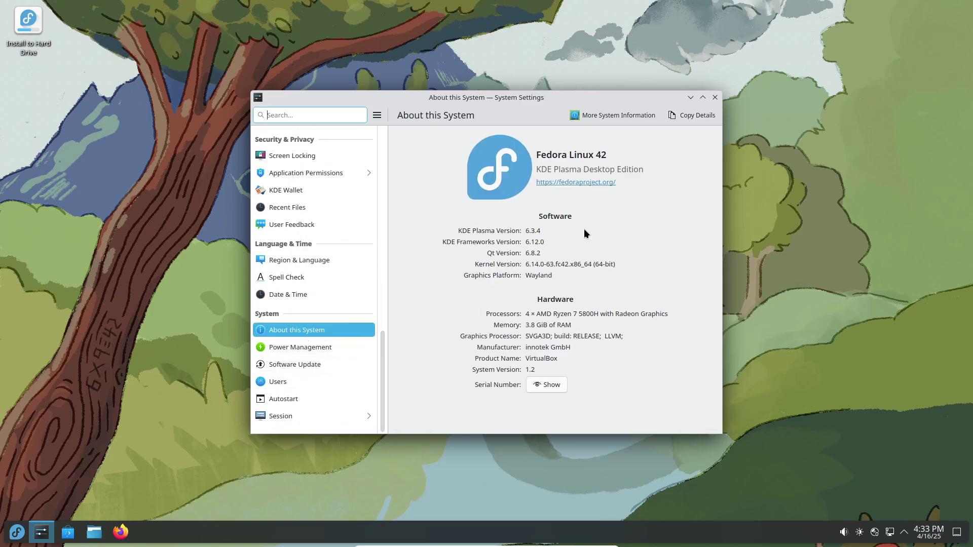
{"action": "double_click", "coordinate": [532, 230]}
{"action": "double_click", "coordinate": [535, 242]}
{"action": "double_click", "coordinate": [533, 253]}
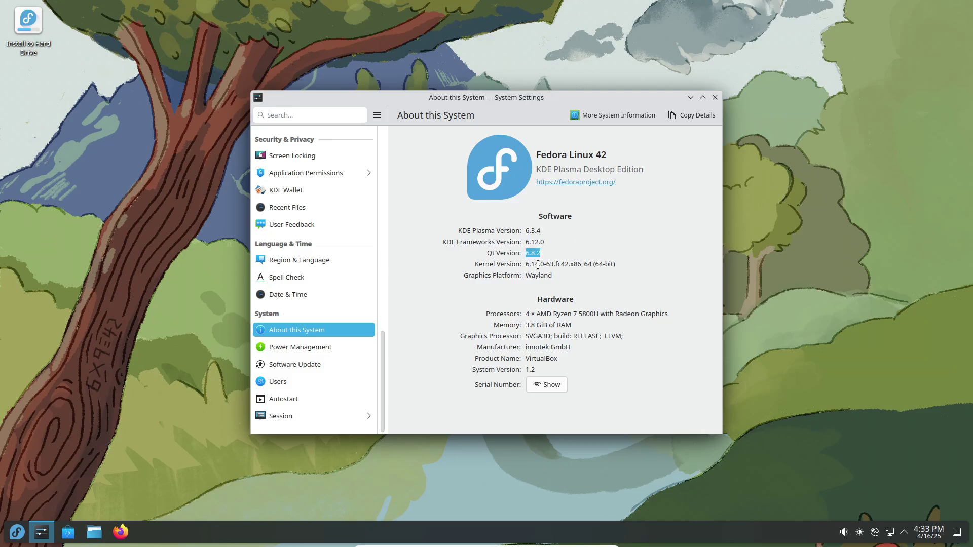
{"action": "left_click", "coordinate": [715, 97]}
{"action": "left_click", "coordinate": [94, 532]}
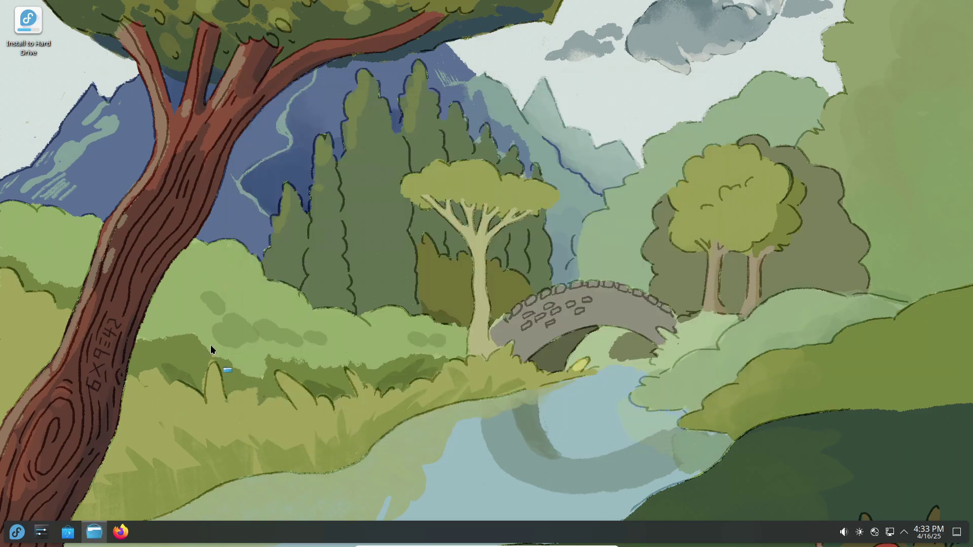
{"action": "left_click", "coordinate": [16, 532]}
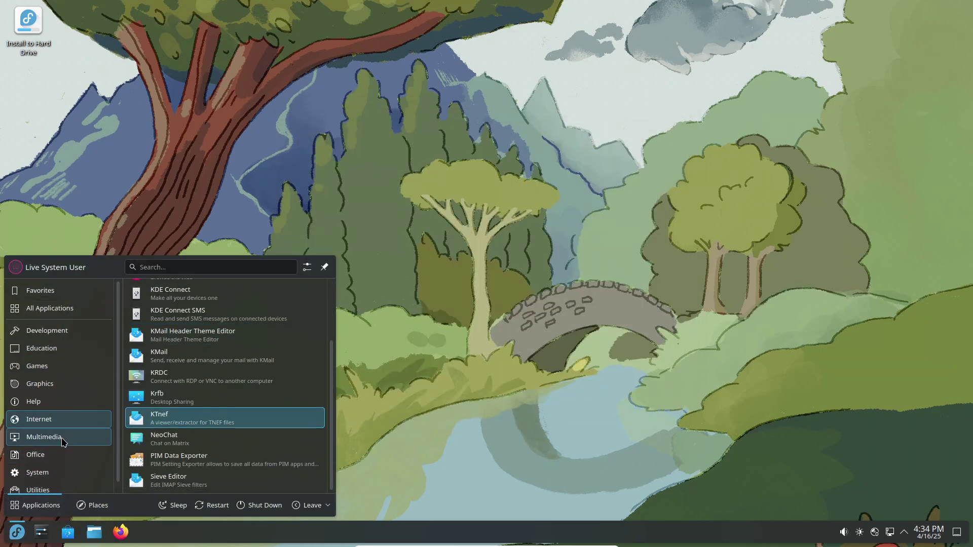
{"action": "mouse_move", "coordinate": [65, 473]}
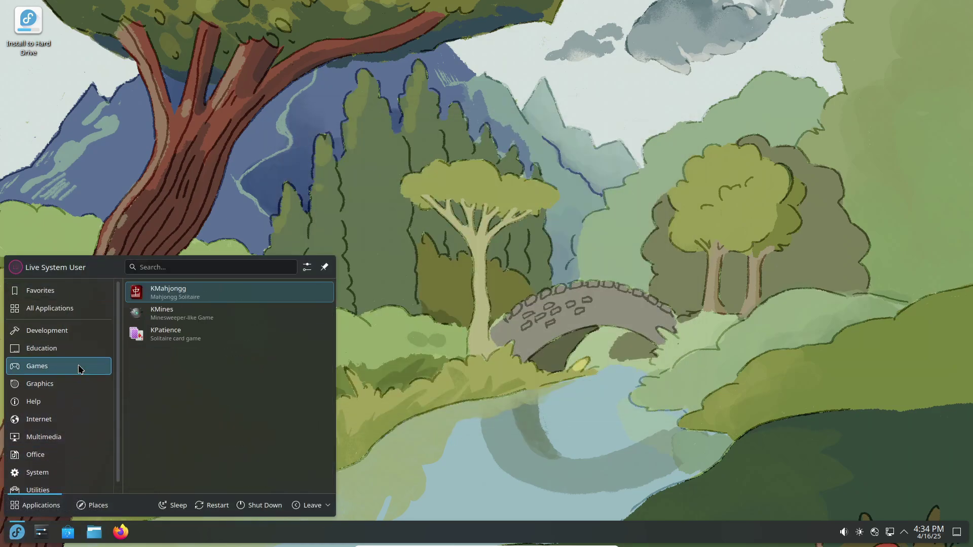
{"action": "left_click", "coordinate": [439, 541]}
{"action": "left_click", "coordinate": [588, 539]}
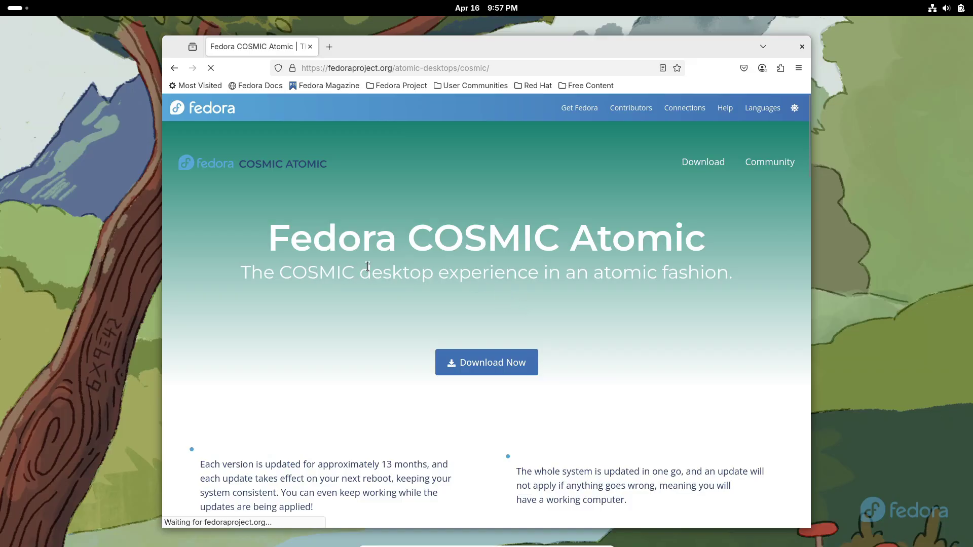
{"action": "scroll", "coordinate": [576, 266], "scroll_direction": "down", "scroll_amount": 6}
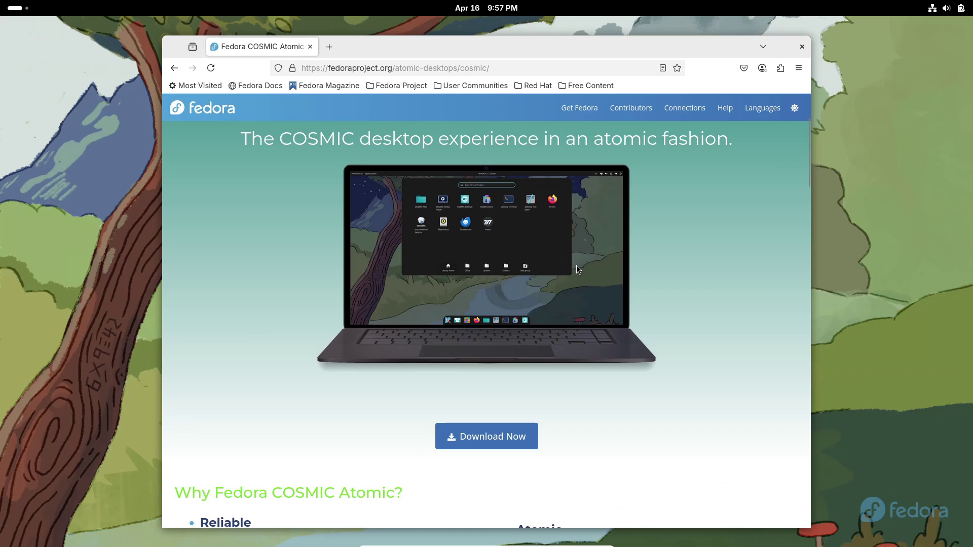
{"action": "scroll", "coordinate": [576, 266], "scroll_direction": "down", "scroll_amount": 10}
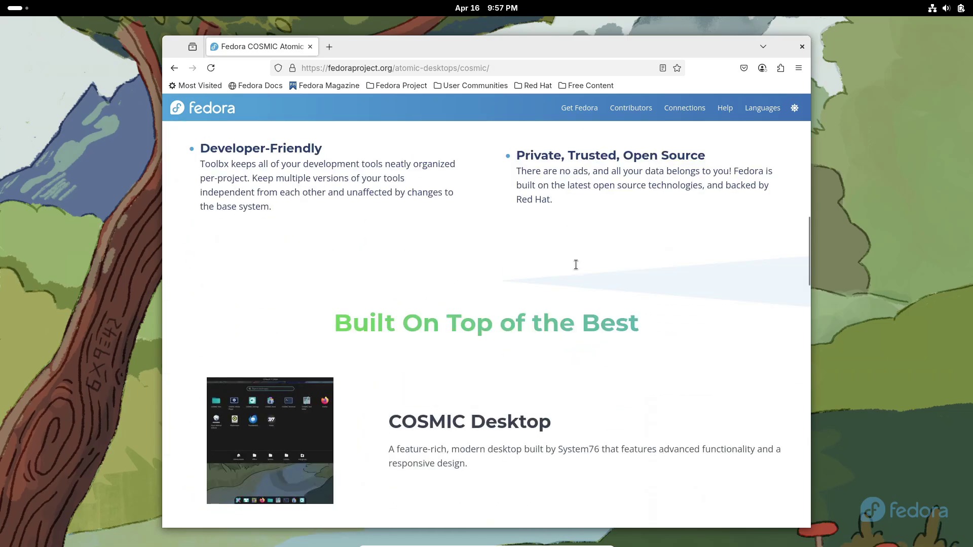
{"action": "scroll", "coordinate": [576, 269], "scroll_direction": "down", "scroll_amount": 10}
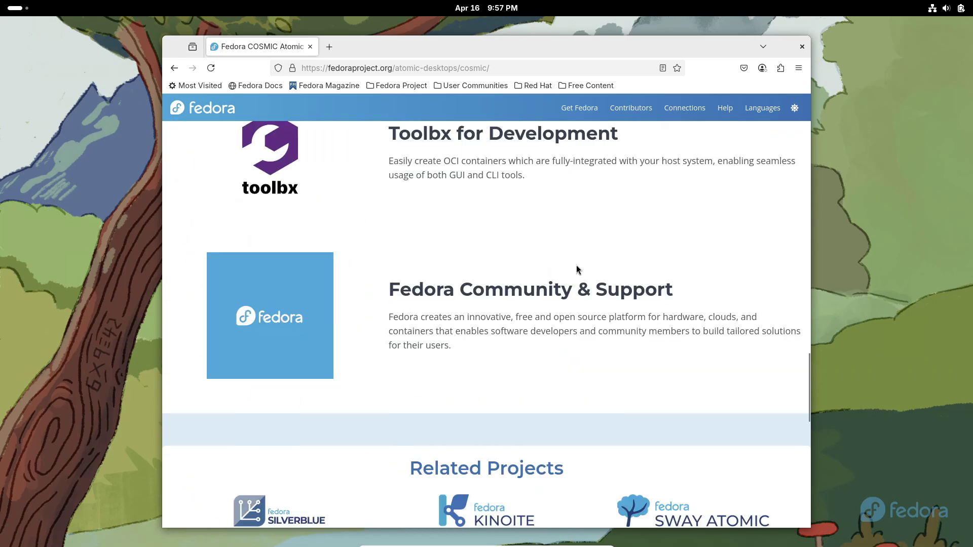
{"action": "scroll", "coordinate": [576, 269], "scroll_direction": "up", "scroll_amount": 20}
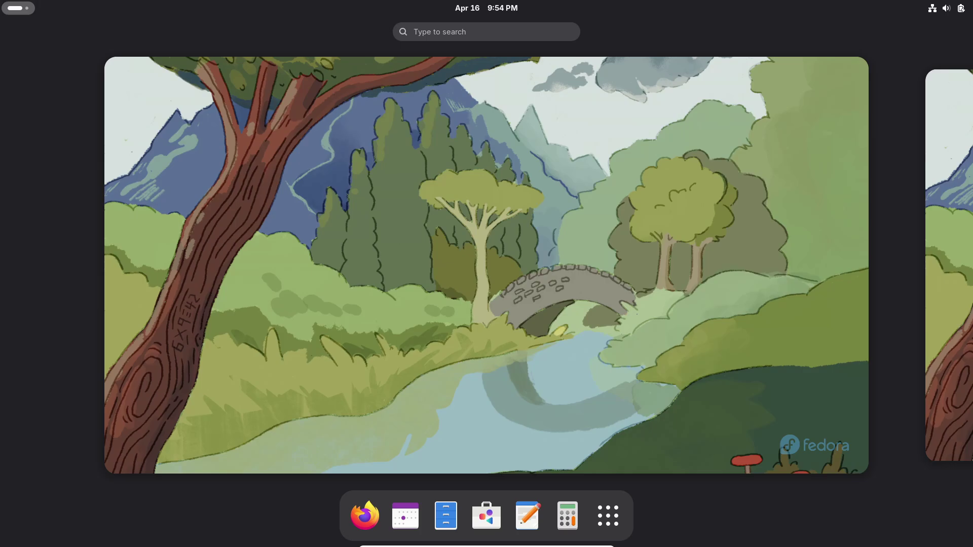
Step: Show the Firefox version via Help > About Firefox, then close the dialog and Firefox
{"action": "left_click", "coordinate": [345, 382]}
{"action": "key", "text": "super"}
{"action": "key", "text": "super"}
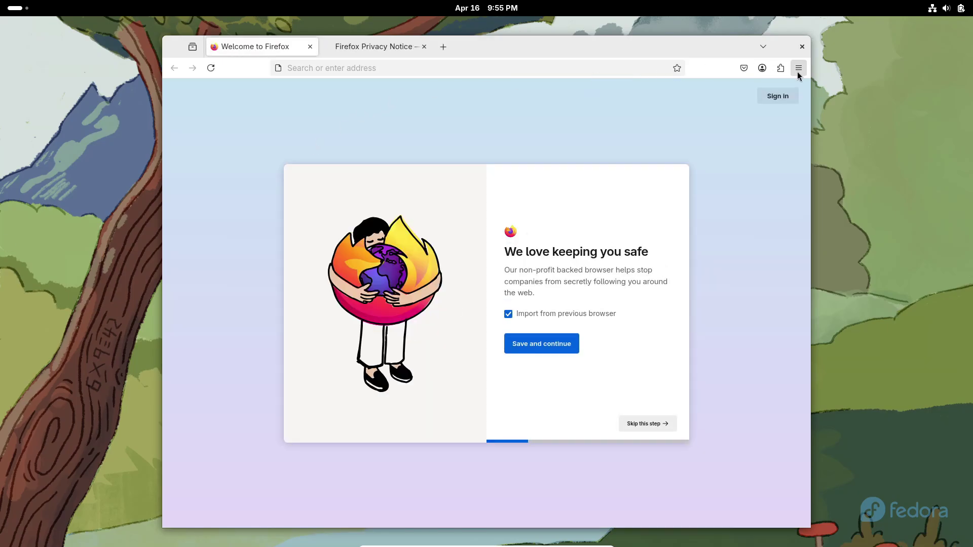
{"action": "left_click", "coordinate": [798, 71]}
{"action": "left_click", "coordinate": [666, 398]}
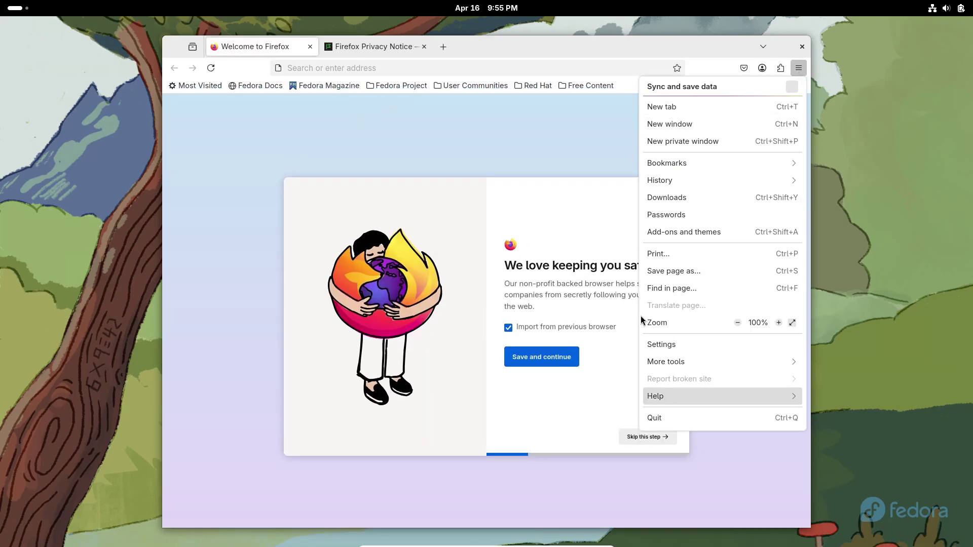
{"action": "left_click", "coordinate": [677, 218]}
{"action": "left_click", "coordinate": [662, 187]}
{"action": "left_click", "coordinate": [801, 46]}
{"action": "left_click", "coordinate": [486, 7]}
Step: Launch Calendar, view its About details, then close Calendar
{"action": "key", "text": "super"}
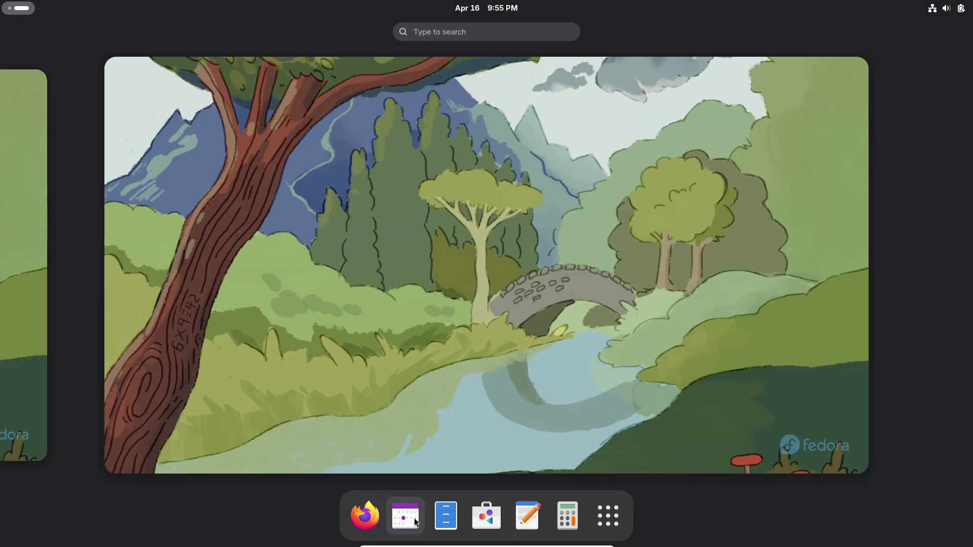
{"action": "left_click", "coordinate": [405, 516]}
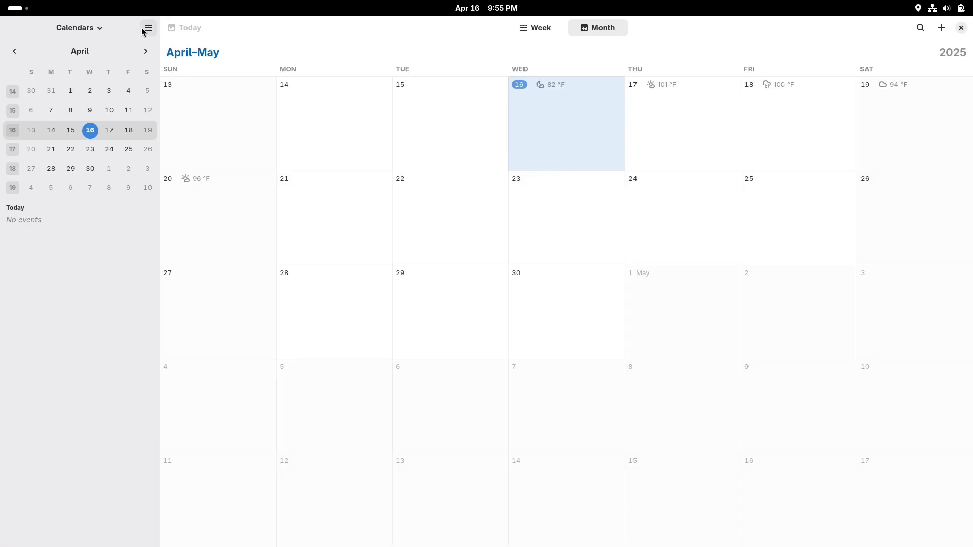
{"action": "left_click", "coordinate": [148, 27]}
{"action": "left_click", "coordinate": [152, 125]}
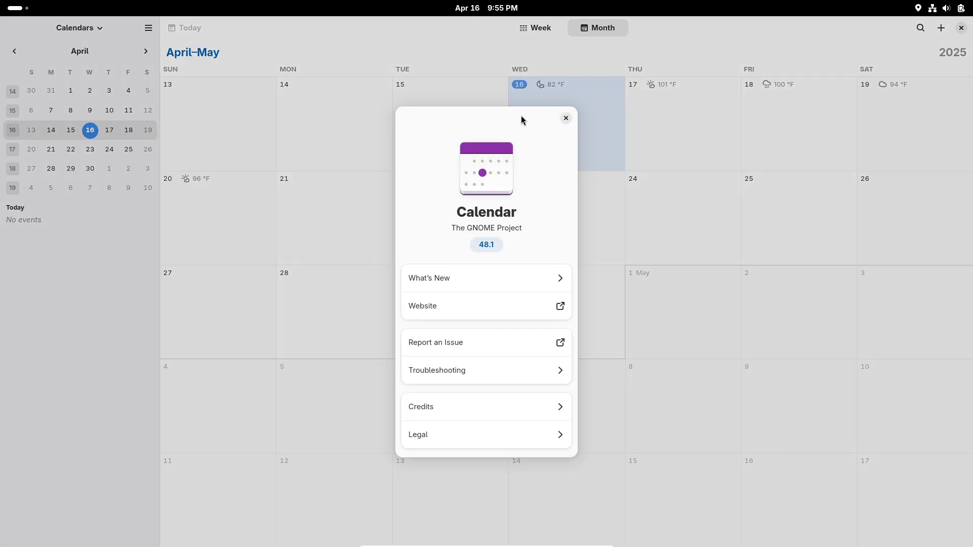
{"action": "left_click", "coordinate": [565, 120]}
{"action": "left_click", "coordinate": [961, 28]}
Step: Launch Text Editor, view its About details, then close the editor
{"action": "left_click", "coordinate": [15, 8]}
{"action": "left_click", "coordinate": [527, 507]}
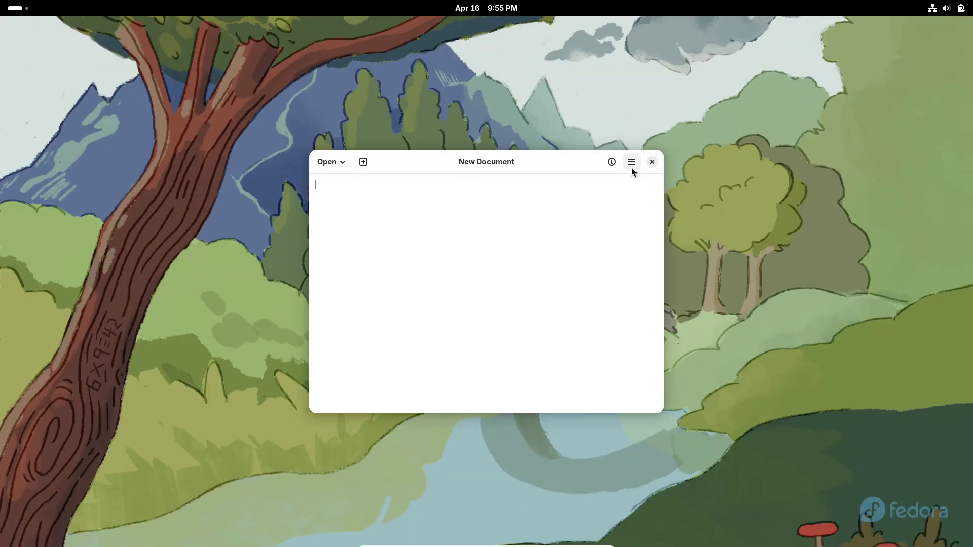
{"action": "left_click", "coordinate": [631, 165]}
{"action": "left_click", "coordinate": [631, 423]}
{"action": "left_click", "coordinate": [565, 169]}
{"action": "left_click", "coordinate": [651, 161]}
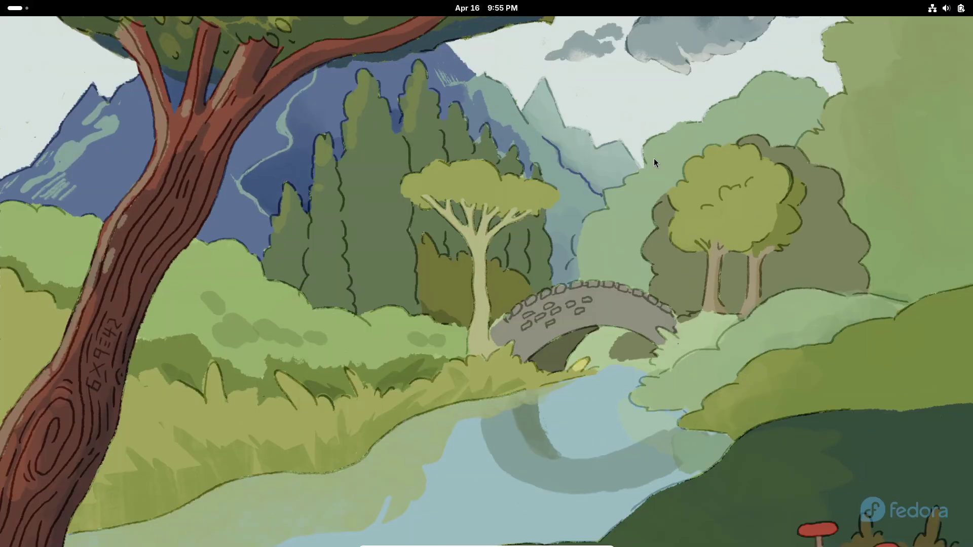
Step: Launch LibreOffice Calc from the app grid, view its version via Help > About, then close it
{"action": "left_click", "coordinate": [18, 8]}
{"action": "left_click", "coordinate": [608, 515]}
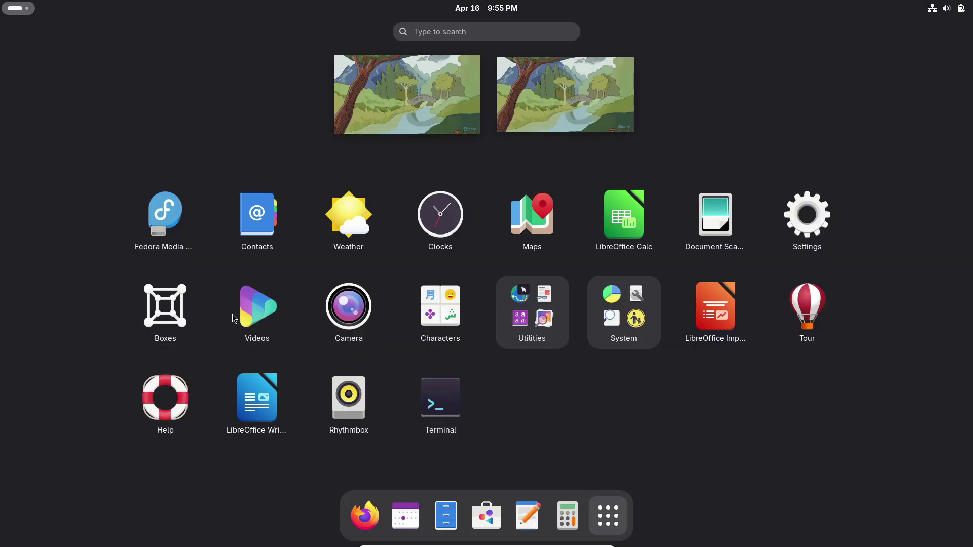
{"action": "left_click", "coordinate": [622, 328]}
{"action": "left_click", "coordinate": [723, 381]}
{"action": "left_click", "coordinate": [517, 321]}
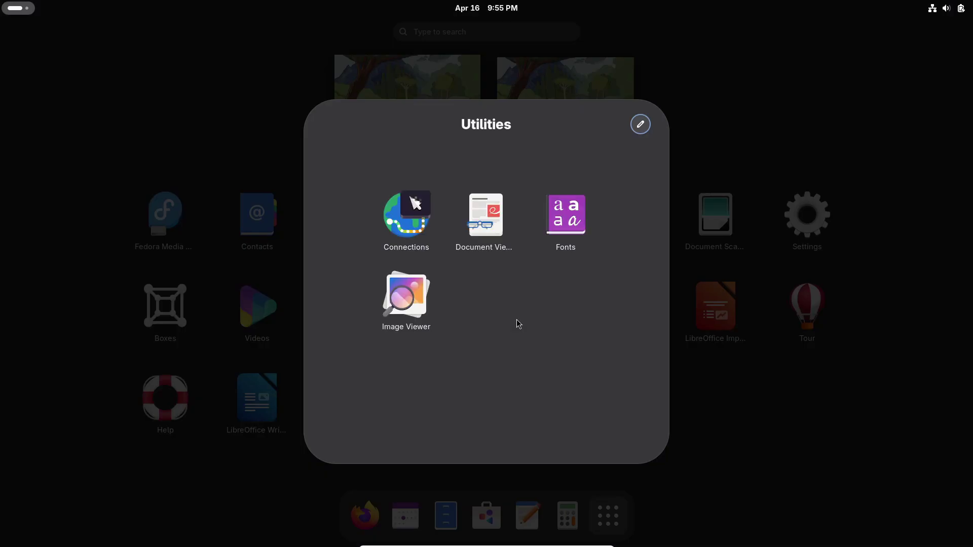
{"action": "left_click", "coordinate": [788, 387]}
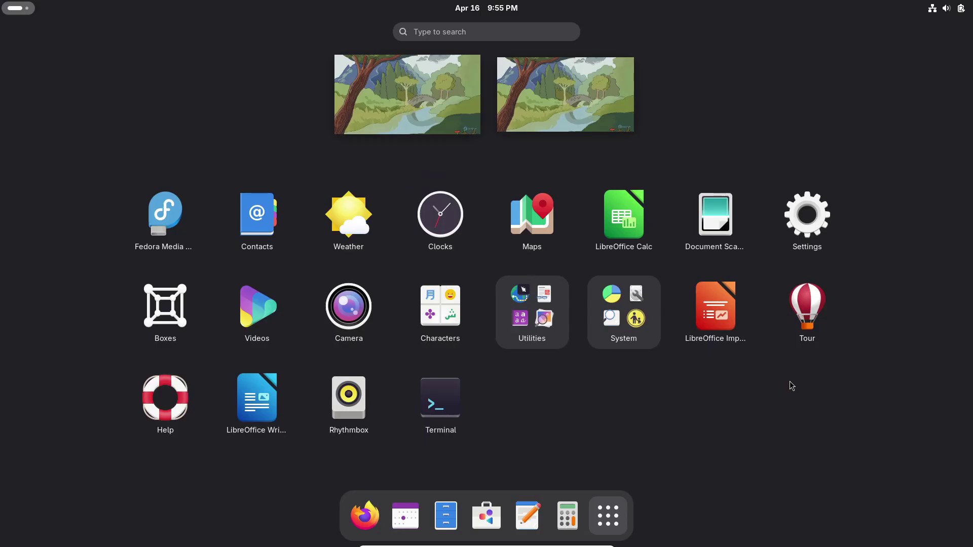
{"action": "left_click", "coordinate": [634, 223]}
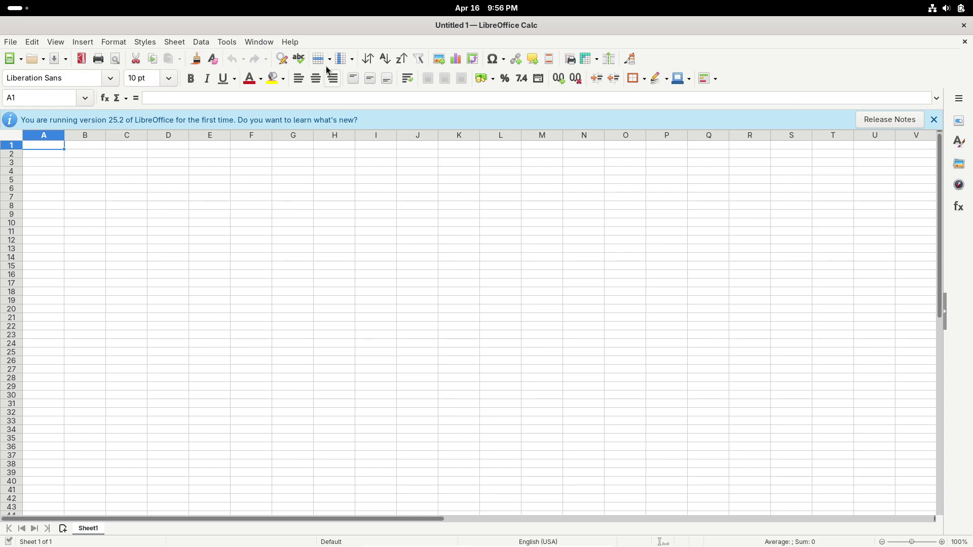
{"action": "left_click", "coordinate": [290, 42]}
{"action": "left_click", "coordinate": [330, 207]}
{"action": "left_click", "coordinate": [689, 167]}
{"action": "left_click", "coordinate": [965, 41]}
Step: Launch Software and enable third-party repositories, authorising with the account password
{"action": "left_click", "coordinate": [963, 25]}
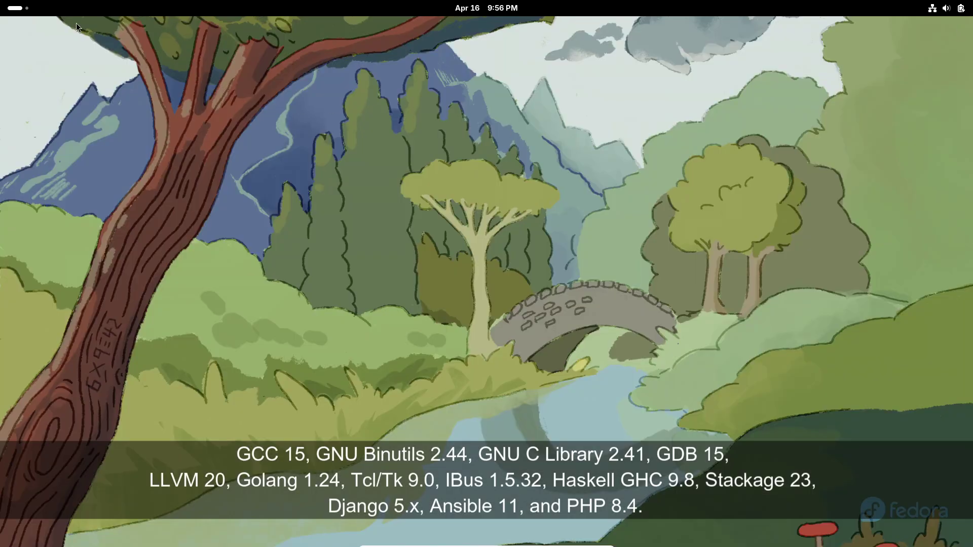
{"action": "left_click", "coordinate": [15, 8]}
{"action": "left_click", "coordinate": [486, 524]}
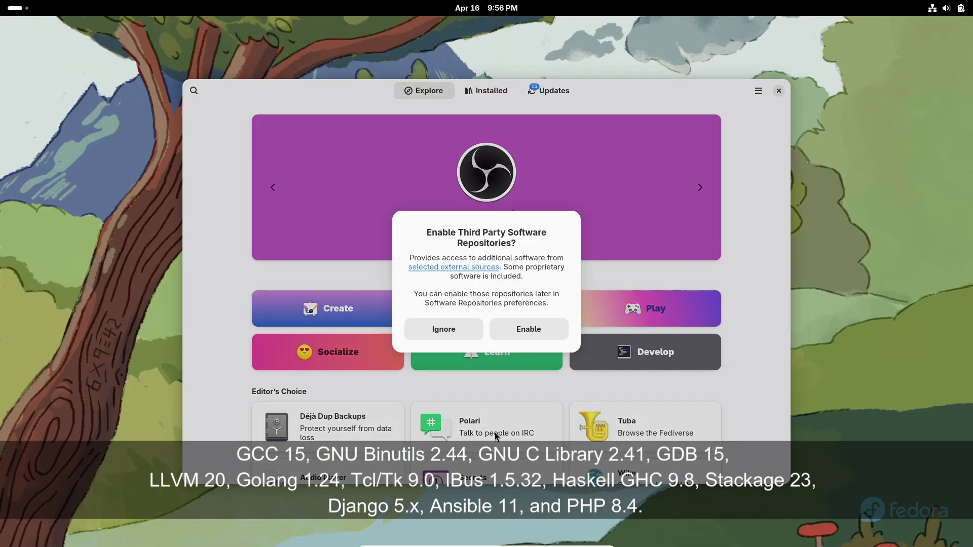
{"action": "left_click", "coordinate": [532, 337]}
{"action": "type", "text": "******"}
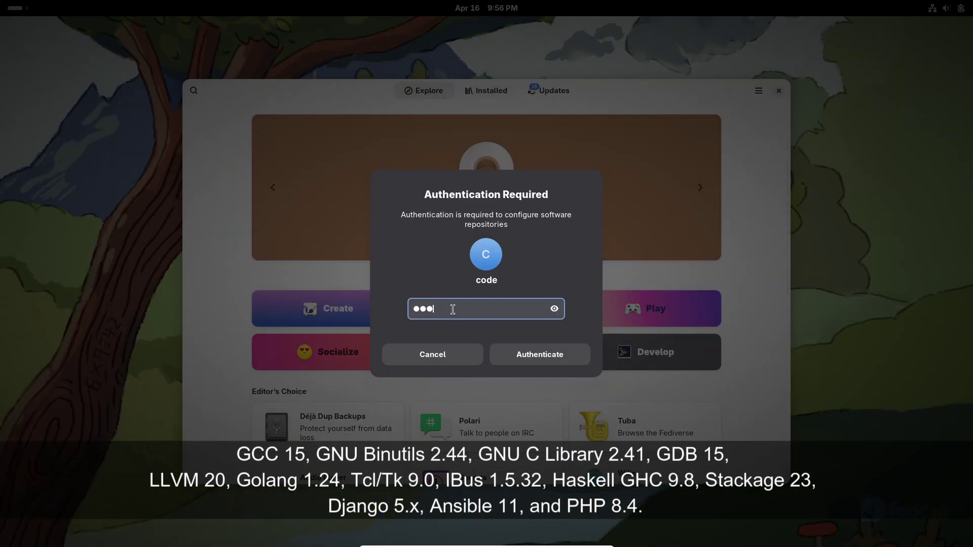
{"action": "key", "text": "Return"}
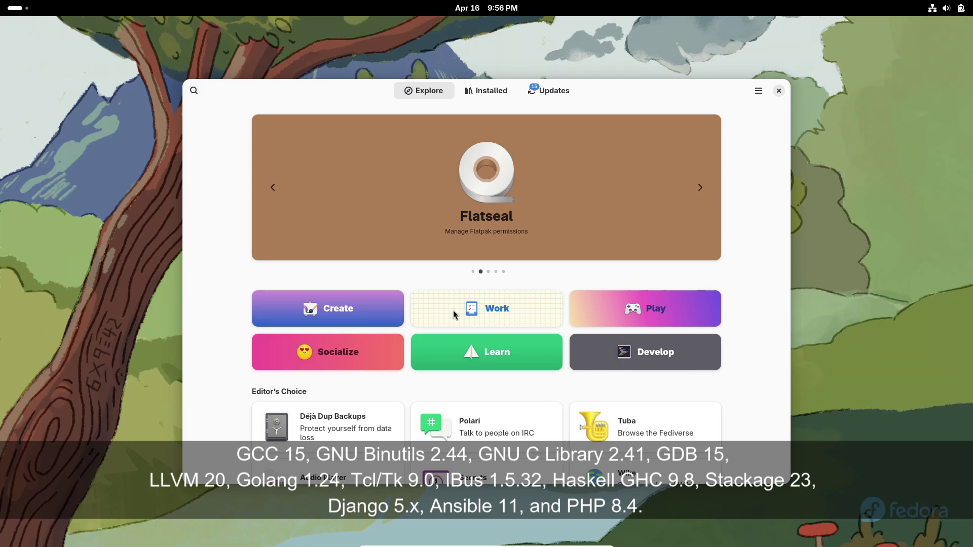
Step: Check the Installed and Updates pages, then show the About Software details
{"action": "scroll", "coordinate": [722, 301], "scroll_direction": "down", "scroll_amount": 7}
{"action": "scroll", "coordinate": [710, 284], "scroll_direction": "up", "scroll_amount": 7}
{"action": "left_click", "coordinate": [489, 92]}
{"action": "left_click", "coordinate": [545, 93]}
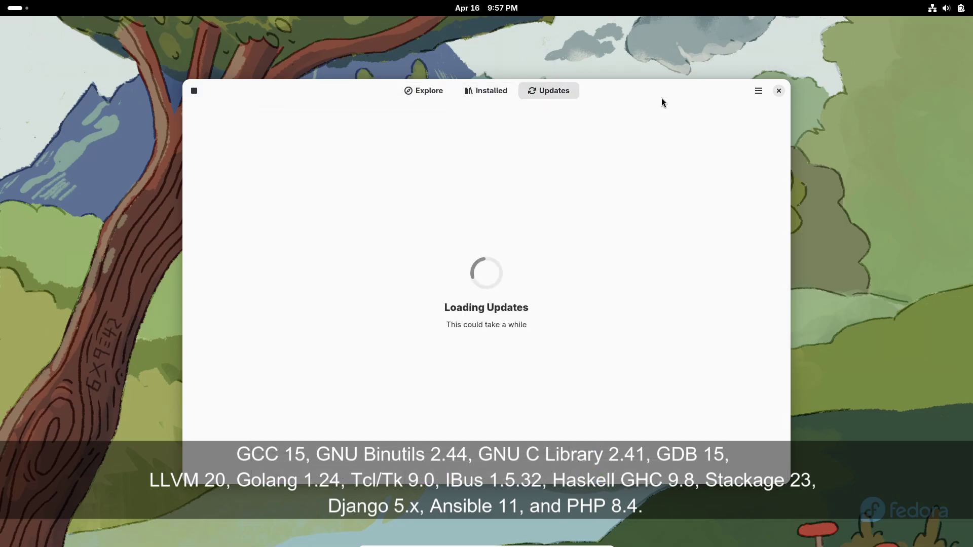
{"action": "left_click", "coordinate": [758, 91]}
{"action": "left_click", "coordinate": [739, 169]}
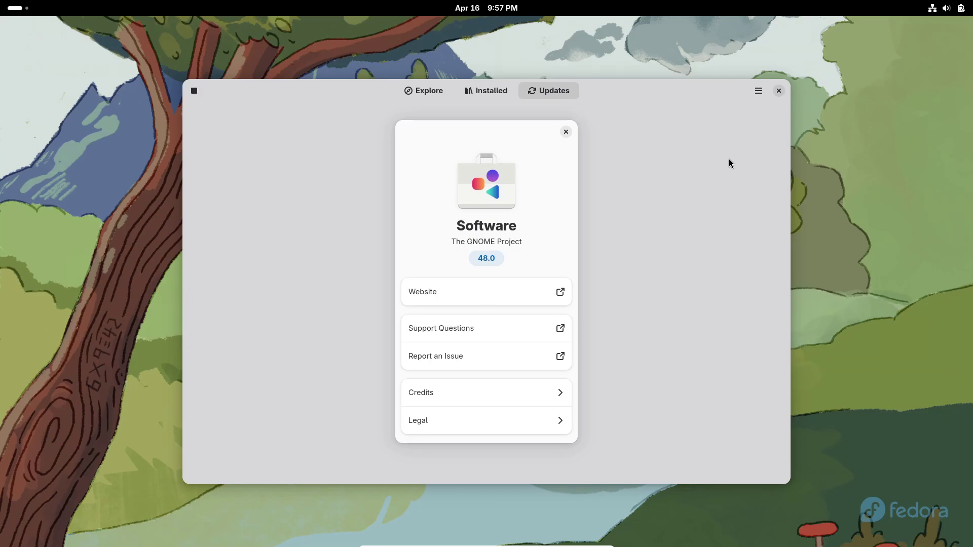
Step: Close Software, launch Firefox and open Get Fedora > Atomic Desktops > COSMIC Atomic
{"action": "left_click", "coordinate": [566, 132]}
{"action": "left_click", "coordinate": [779, 90]}
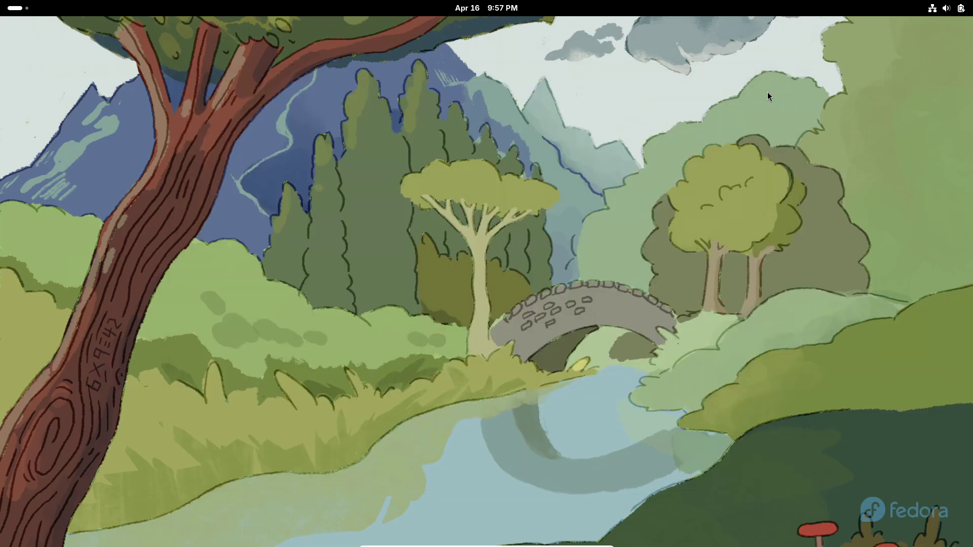
{"action": "left_click", "coordinate": [16, 8]}
{"action": "left_click", "coordinate": [364, 515]}
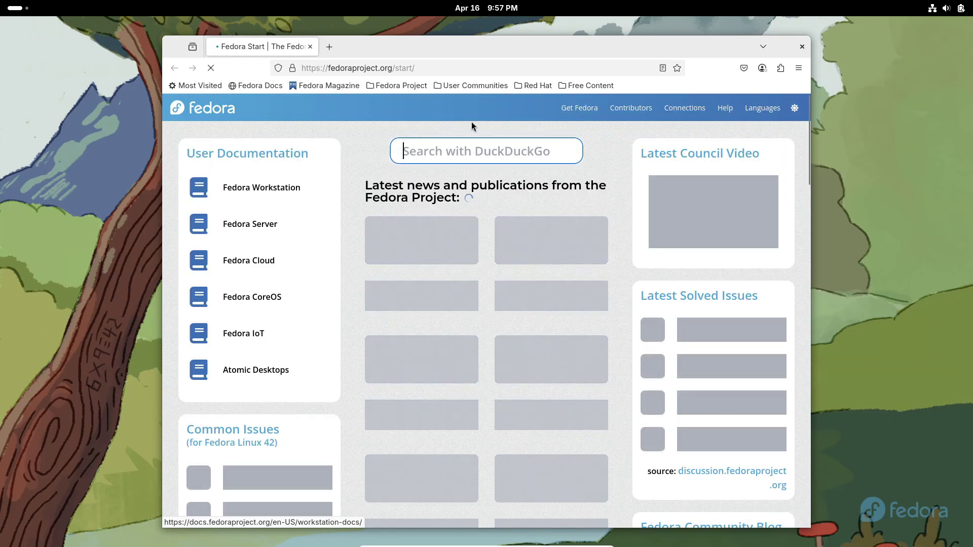
{"action": "left_click", "coordinate": [575, 109]}
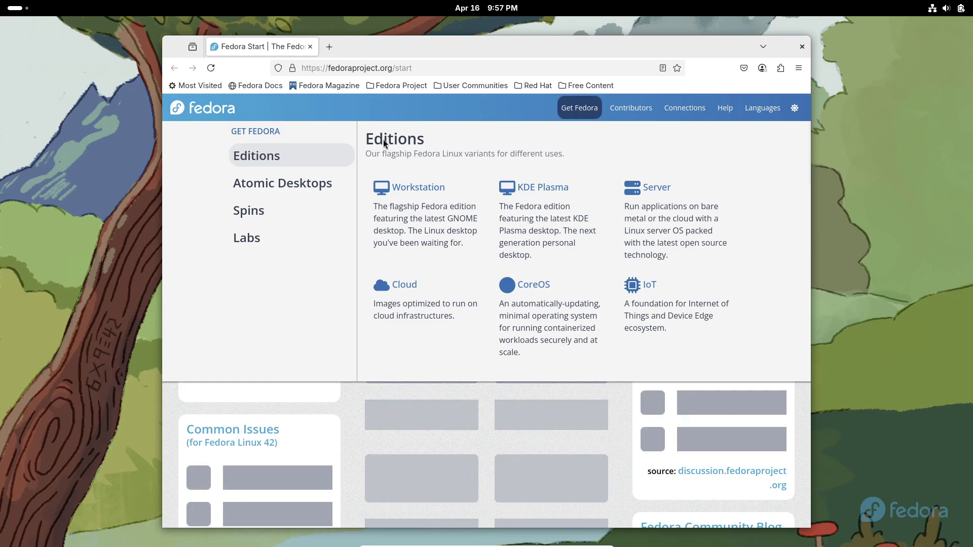
{"action": "left_click", "coordinate": [297, 189]}
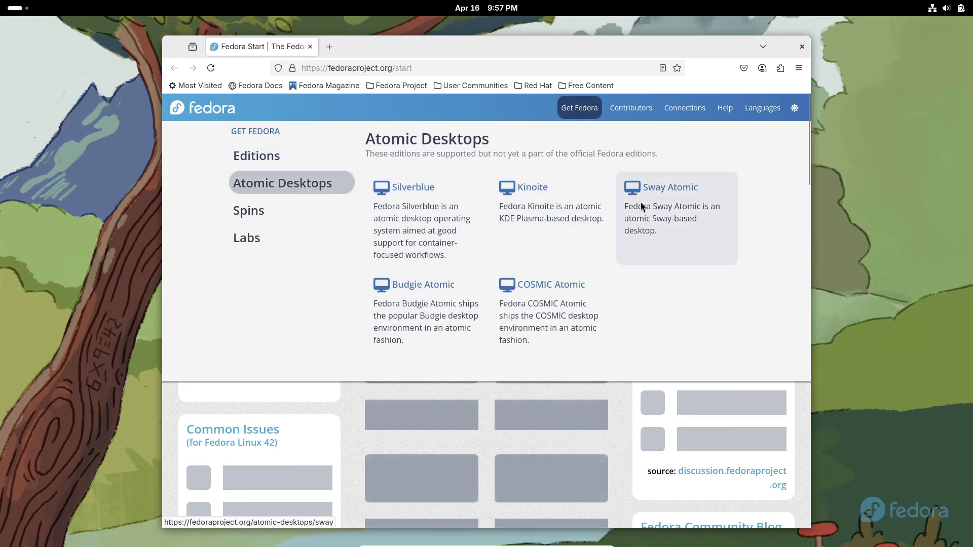
{"action": "left_click", "coordinate": [517, 304]}
Step: Browse the Get Fedora variants again and open the Fedora Workstation page
{"action": "left_click", "coordinate": [579, 108]}
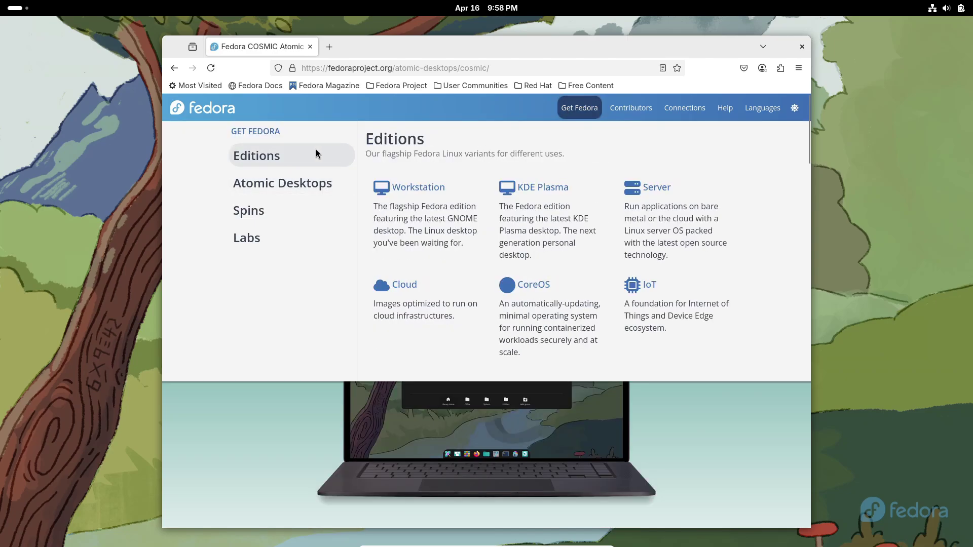
{"action": "mouse_move", "coordinate": [296, 217]}
{"action": "scroll", "coordinate": [445, 224], "scroll_direction": "down", "scroll_amount": 3}
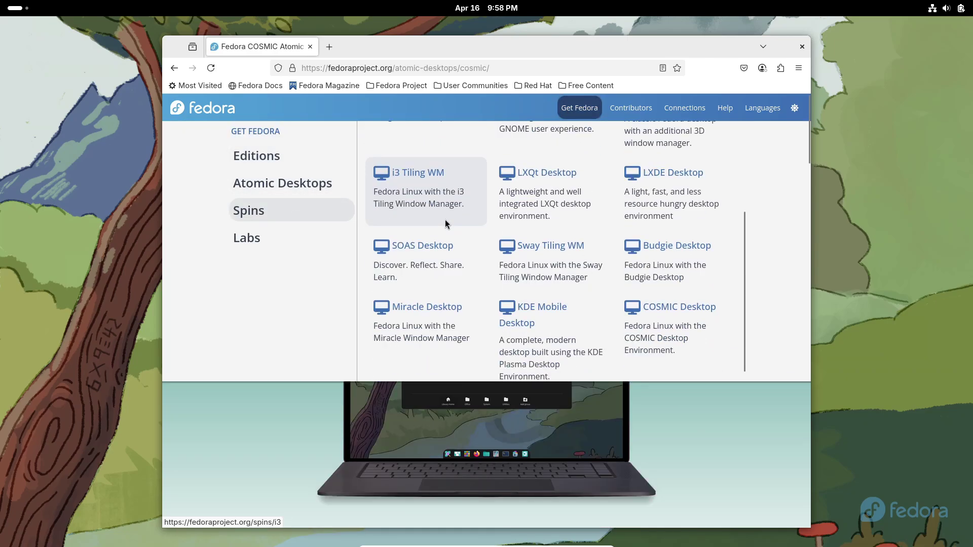
{"action": "scroll", "coordinate": [537, 223], "scroll_direction": "up", "scroll_amount": 3}
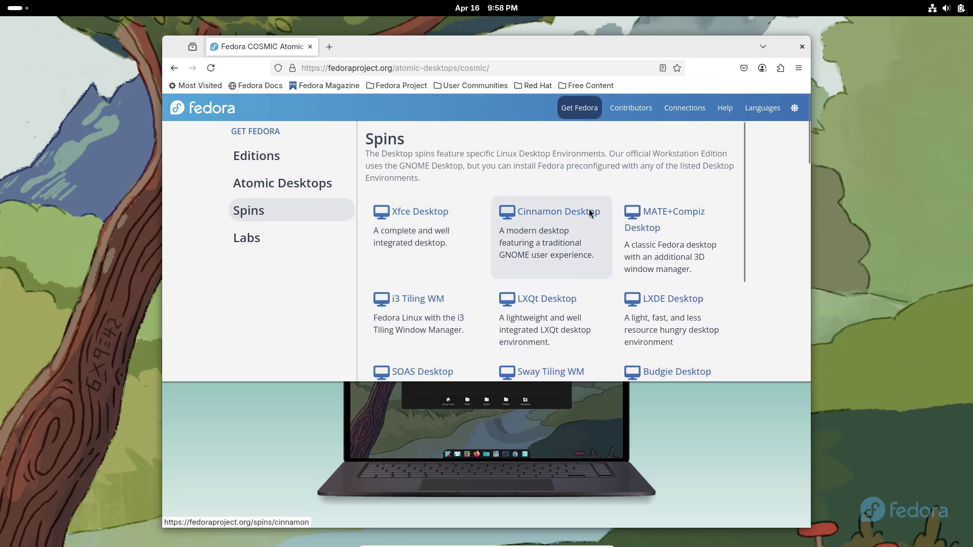
{"action": "mouse_move", "coordinate": [278, 239]}
{"action": "scroll", "coordinate": [554, 298], "scroll_direction": "down", "scroll_amount": 2}
{"action": "scroll", "coordinate": [460, 191], "scroll_direction": "up", "scroll_amount": 2}
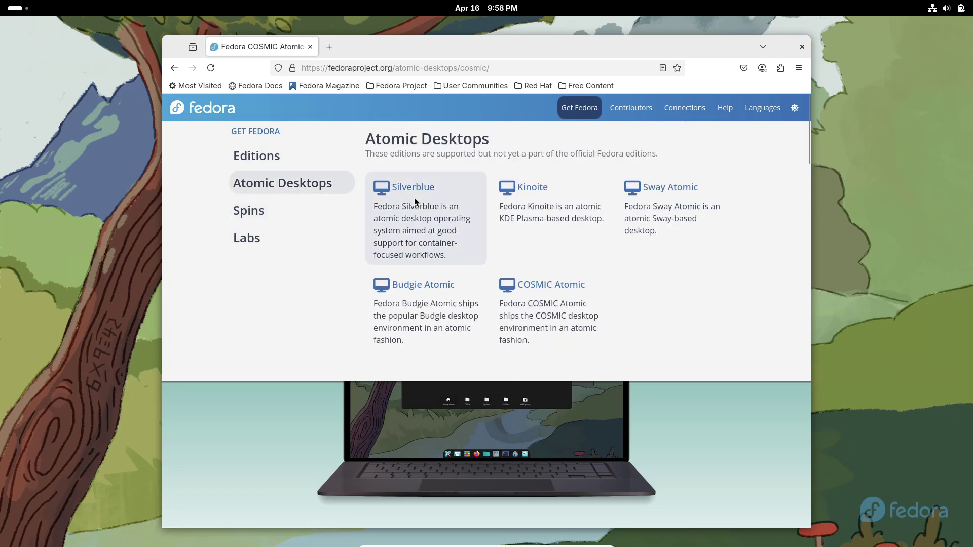
{"action": "mouse_move", "coordinate": [287, 157]}
{"action": "left_click", "coordinate": [430, 189]}
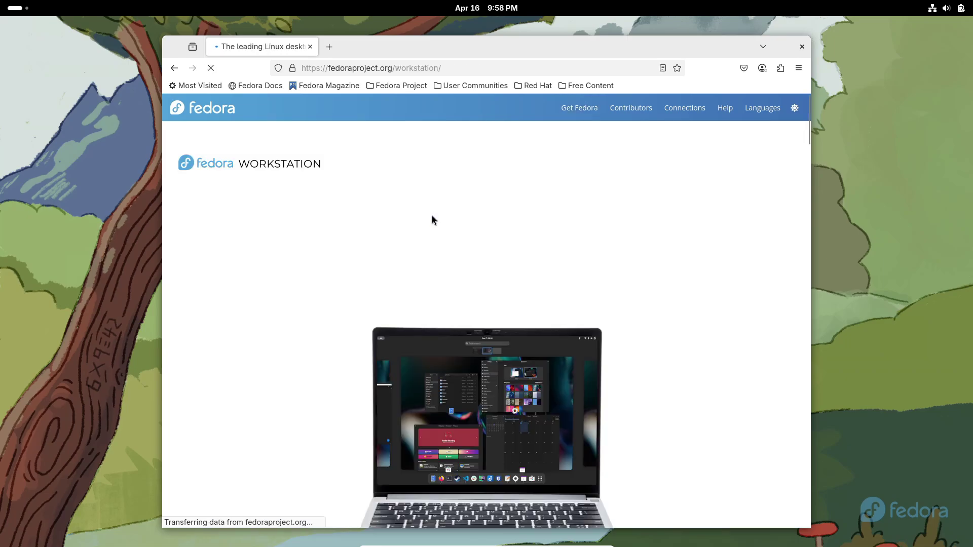
Step: Go to the Download Fedora Workstation 42 page via Download now
{"action": "scroll", "coordinate": [437, 217], "scroll_direction": "down", "scroll_amount": 2}
{"action": "scroll", "coordinate": [437, 218], "scroll_direction": "down", "scroll_amount": 3}
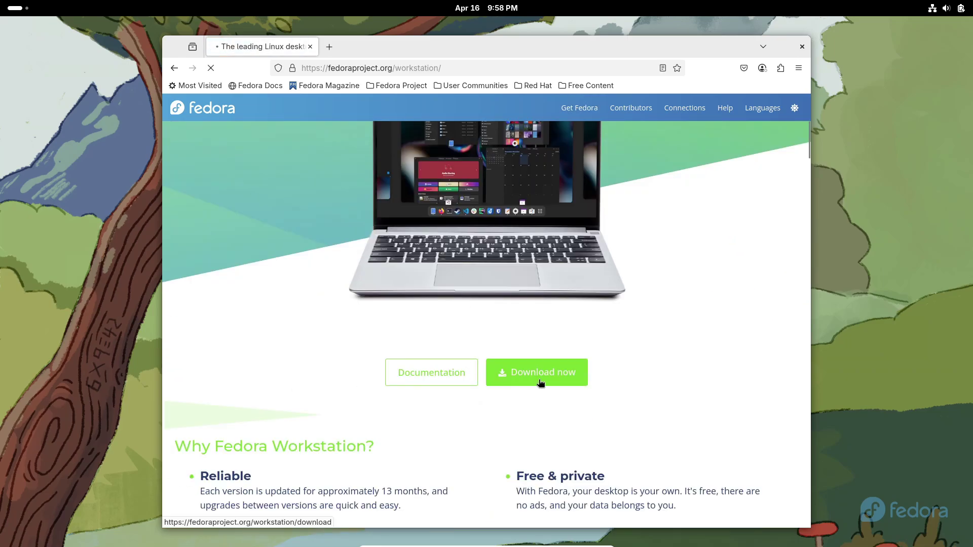
{"action": "left_click", "coordinate": [541, 381]}
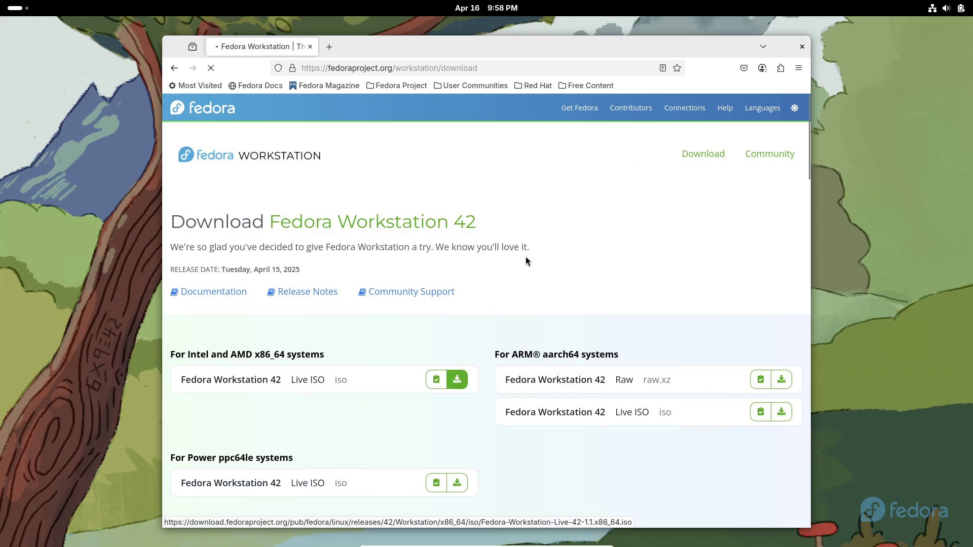